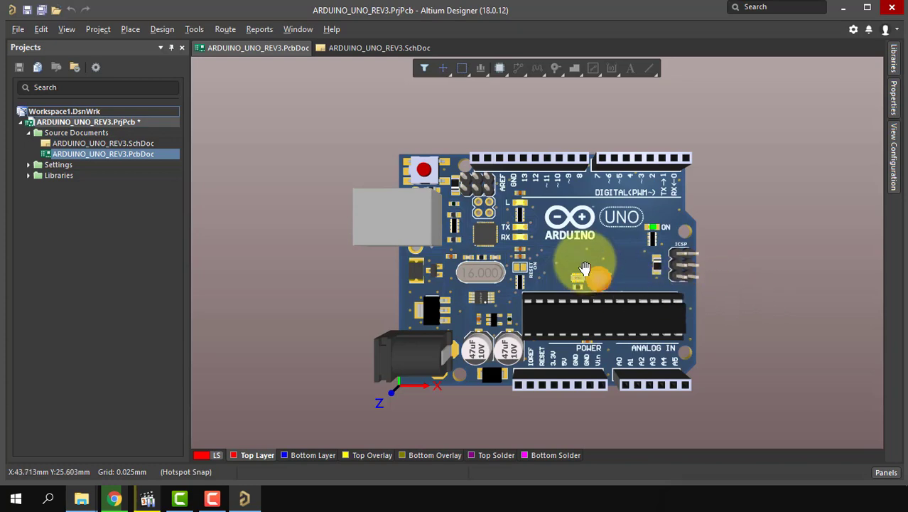
# Step: Examine the component side of the Arduino UNO board in 3D, from straight above and at an angle
pyautogui.keyDown('ctrl'); pyautogui.moveTo(588, 269); pyautogui.dragTo(579, 199, button='right'); pyautogui.keyUp('ctrl')
pyautogui.keyDown('ctrl'); pyautogui.scroll(2, 578, 202); pyautogui.keyUp('ctrl')
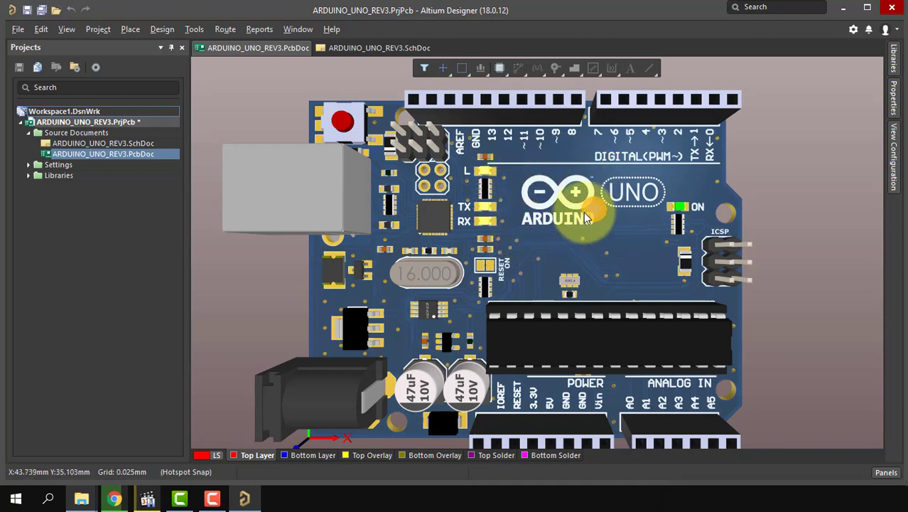
pyautogui.keyDown('ctrl'); pyautogui.scroll(-1, 569, 242); pyautogui.keyUp('ctrl')
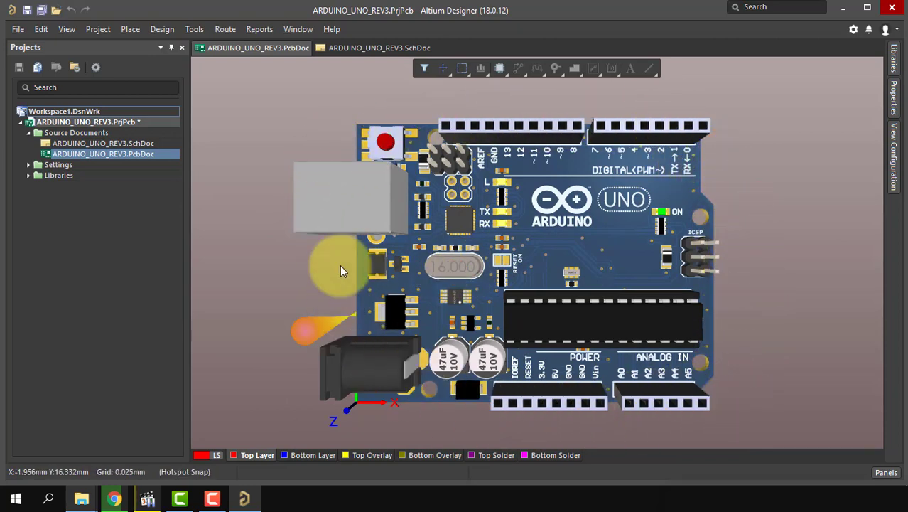
pyautogui.keyDown('shift'); pyautogui.moveTo(398, 277); pyautogui.dragTo(463, 277, button='right'); pyautogui.keyUp('shift')
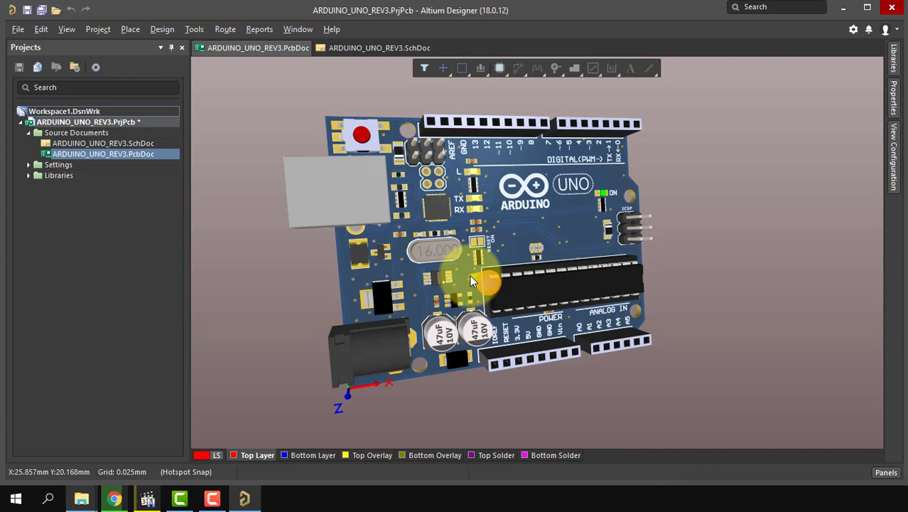
pyautogui.moveTo(471, 280); pyautogui.dragTo(569, 312, button='right')
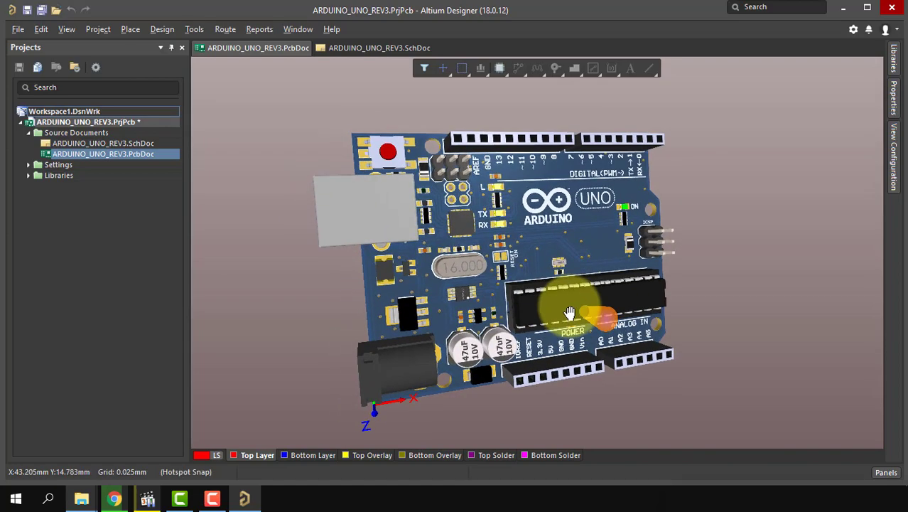
# Step: Show the board as a 2D layout and hide the Bottom Overlay layer
pyautogui.press('2')
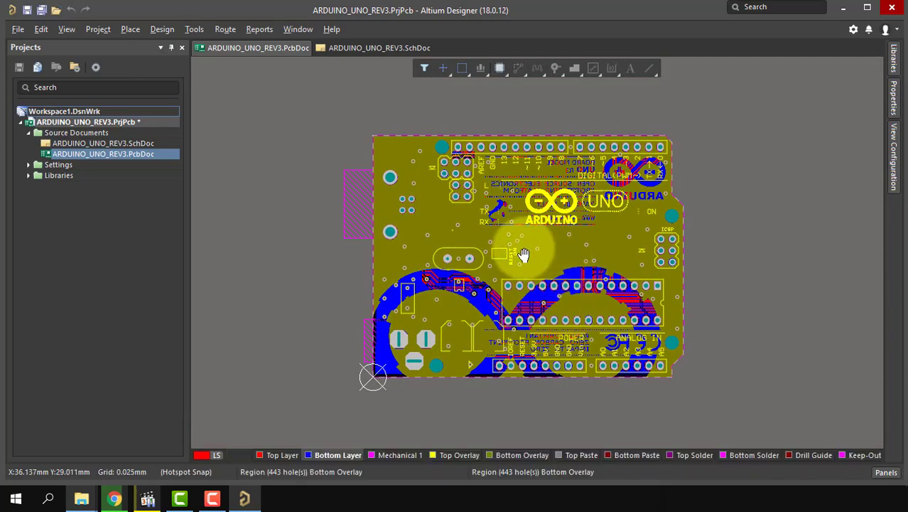
pyautogui.keyDown('ctrl'); pyautogui.scroll(1, 495, 271); pyautogui.keyUp('ctrl')
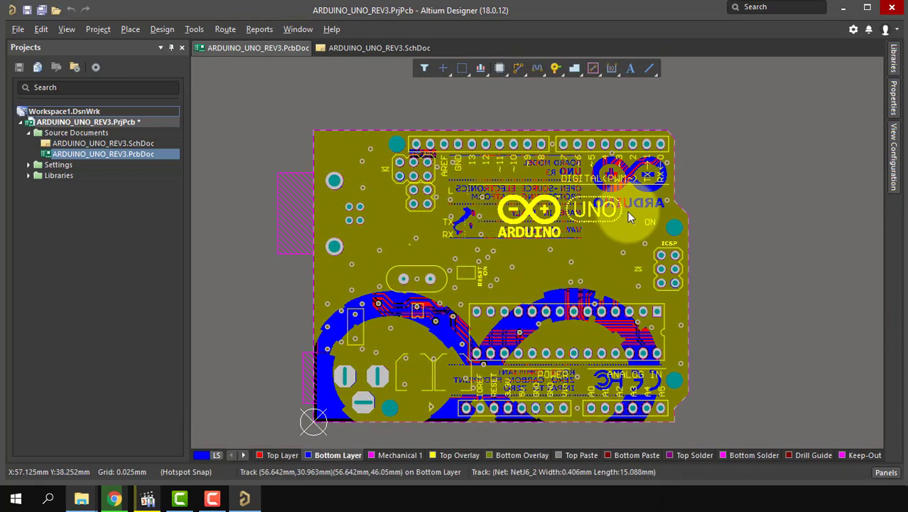
pyautogui.keyDown('ctrl'); pyautogui.scroll(1, 633, 202); pyautogui.keyUp('ctrl')
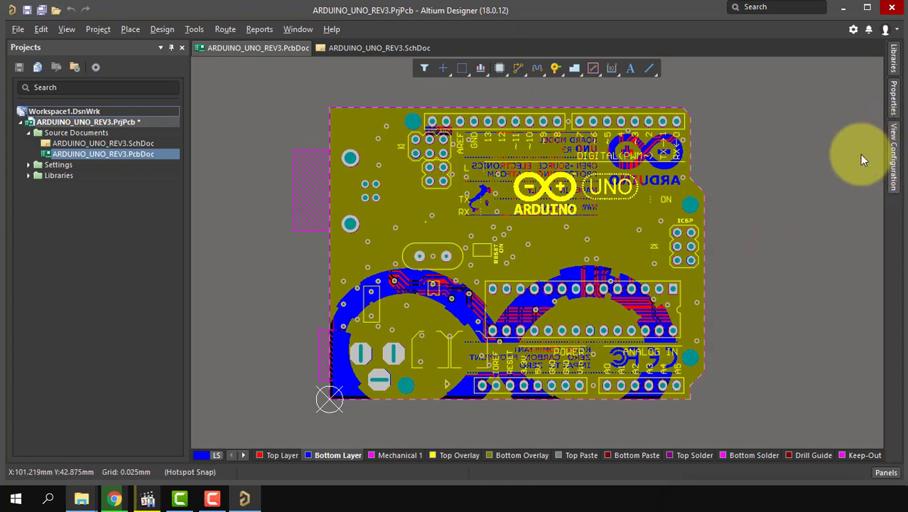
pyautogui.click(892, 160)
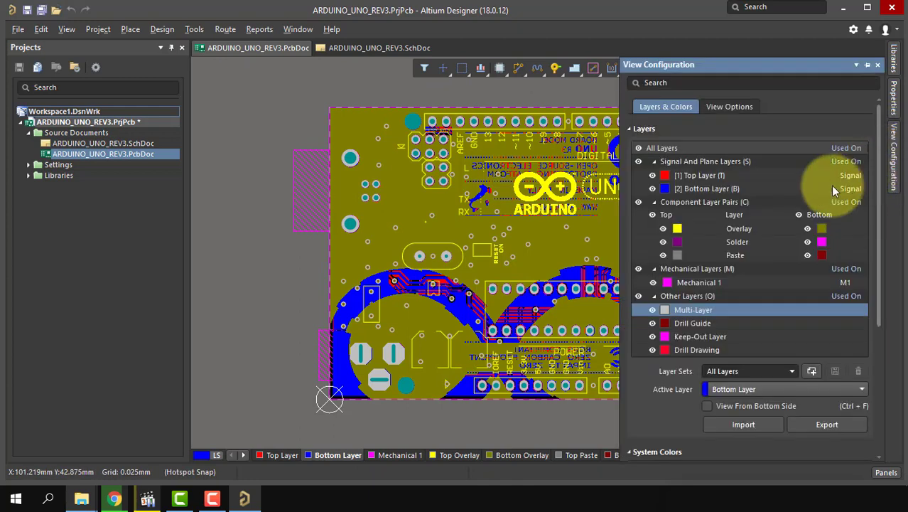
pyautogui.click(807, 229)
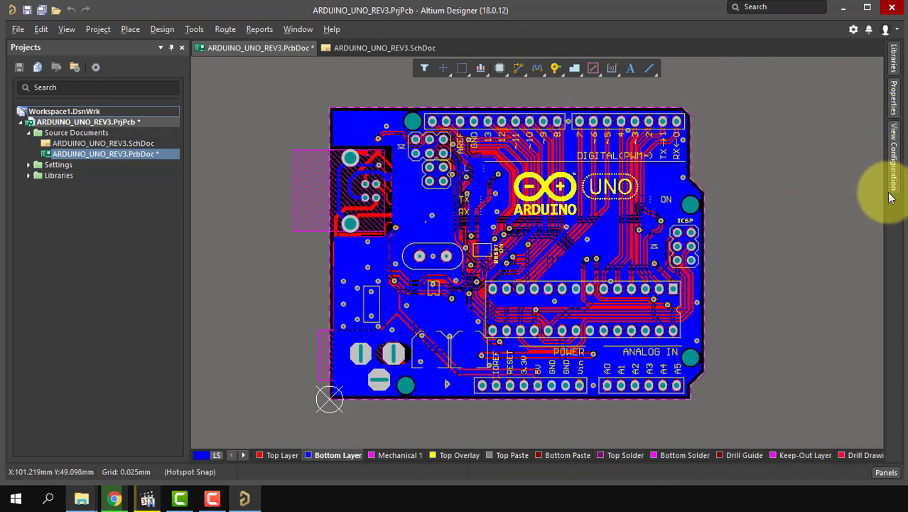
# Step: Make Top Layer the active layer of the PCB layout
pyautogui.click(881, 475)
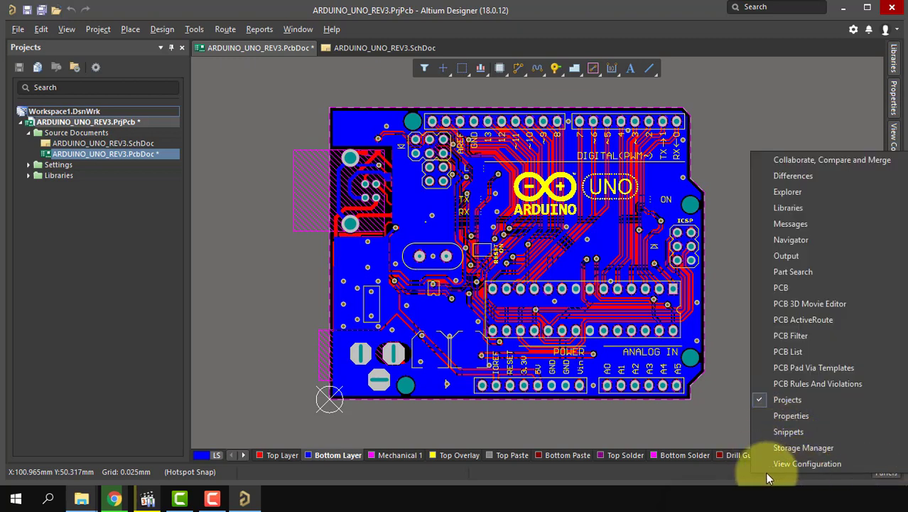
pyautogui.click(604, 419)
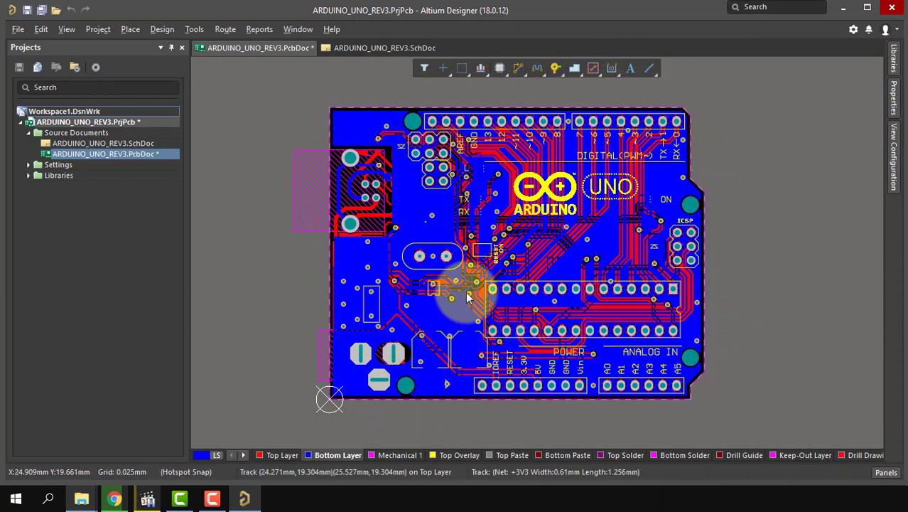
pyautogui.click(272, 455)
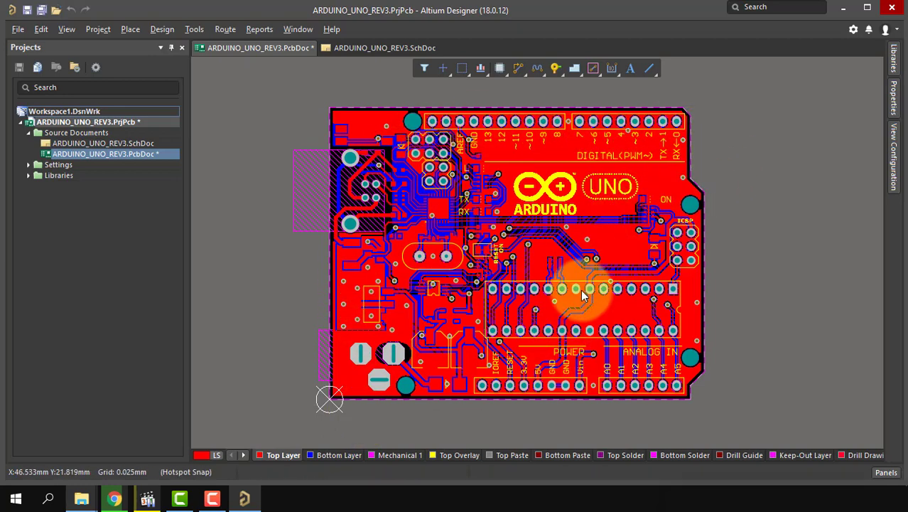
pyautogui.moveTo(645, 233); pyautogui.dragTo(660, 248, button='right')
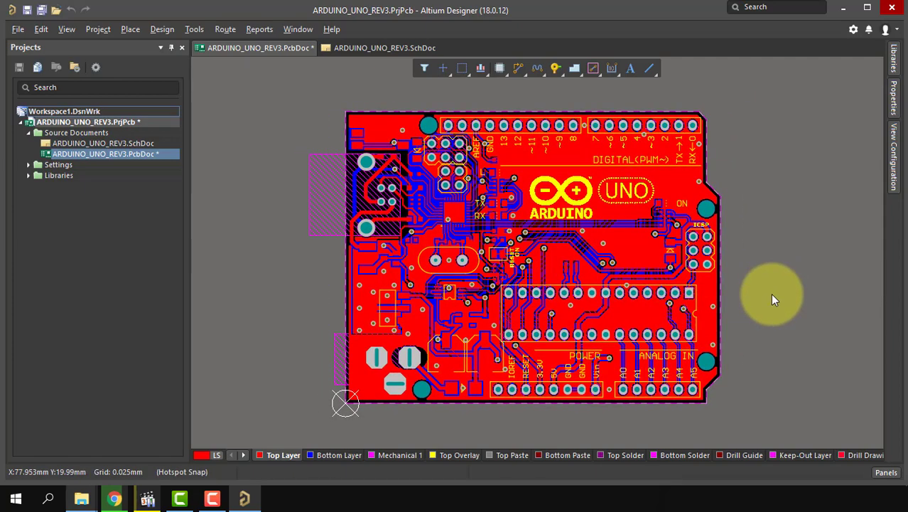
# Step: Show the board in 3D and inspect the silkscreen and pads on its underside
pyautogui.press('3')
pyautogui.keyDown('shift'); pyautogui.moveTo(383, 251); pyautogui.dragTo(536, 254, button='right'); pyautogui.keyUp('shift')
pyautogui.press('0')
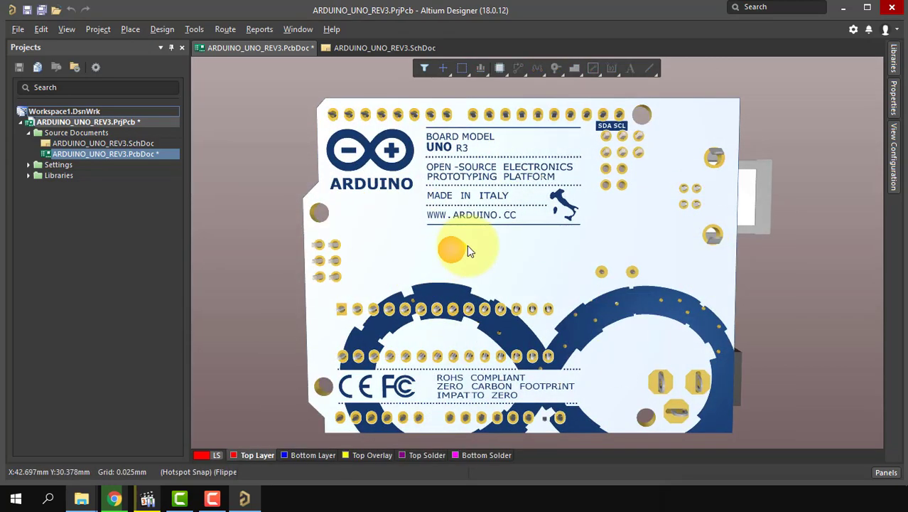
pyautogui.moveTo(480, 233); pyautogui.dragTo(324, 364, button='right')
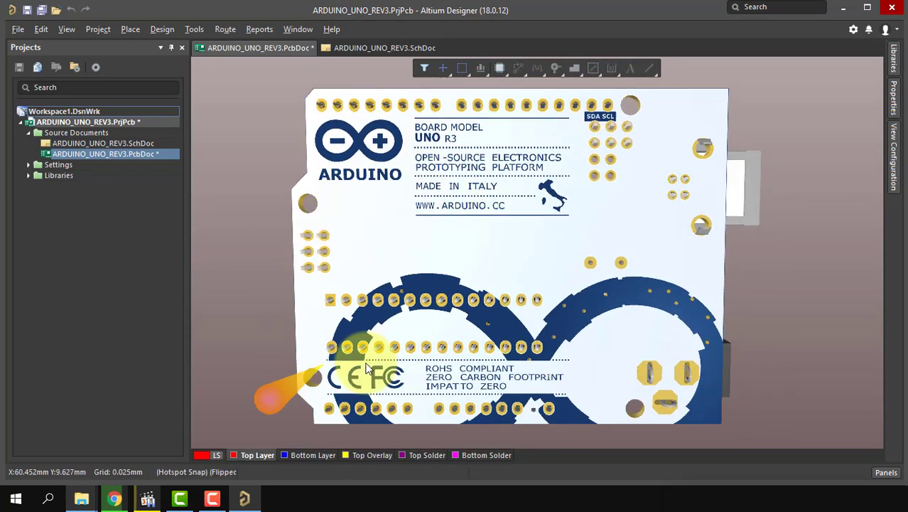
# Step: Return the PCB to the 2D layout and view the ARDUINO_UNO_REV3.SchDoc schematic before going back to the PCB document
pyautogui.press('2')
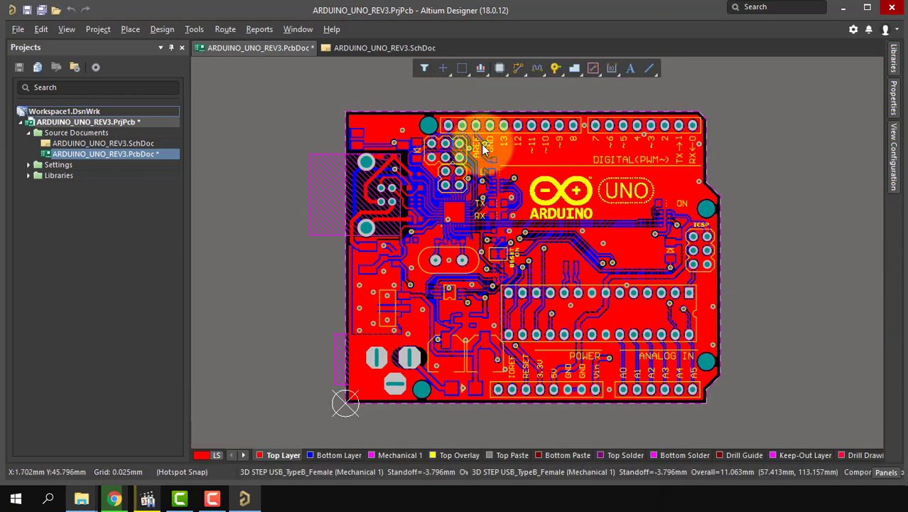
pyautogui.click(369, 49)
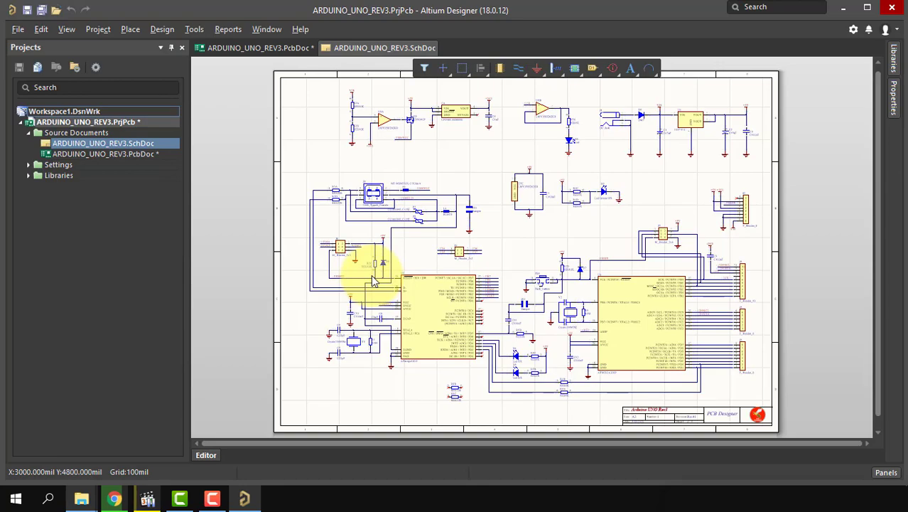
pyautogui.click(227, 54)
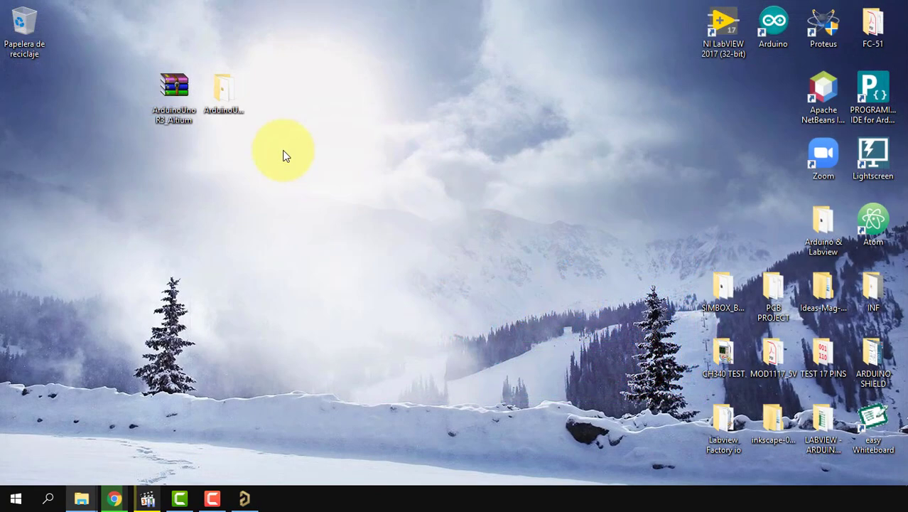
# Step: Open the ArduinoUnoR3_Altium folder on the desktop and select the ARDUINO_UNO_REV3 Altium PCB Project file
pyautogui.click(179, 104)
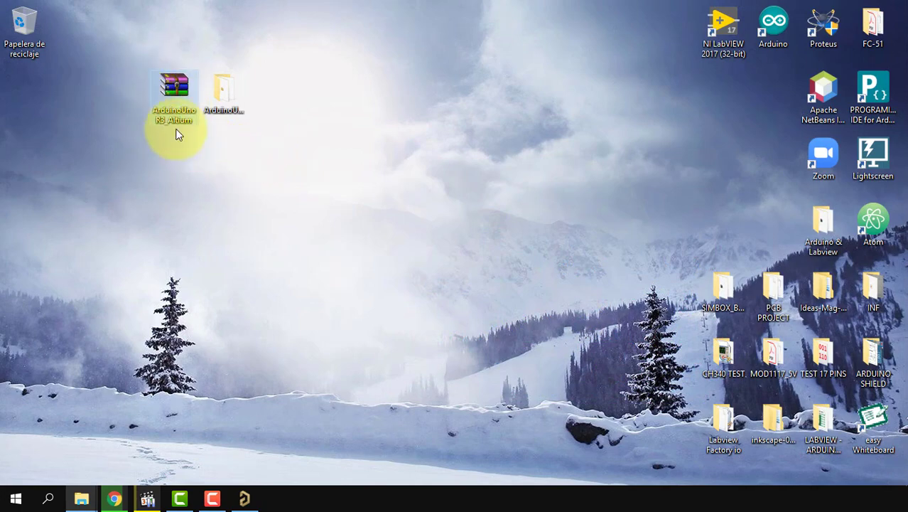
pyautogui.moveTo(177, 119); pyautogui.dragTo(215, 95)
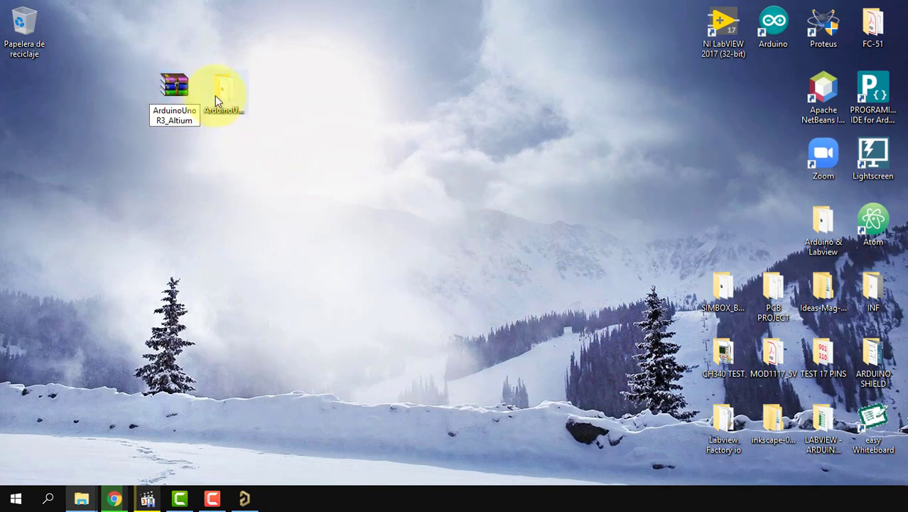
pyautogui.doubleClick(215, 95)
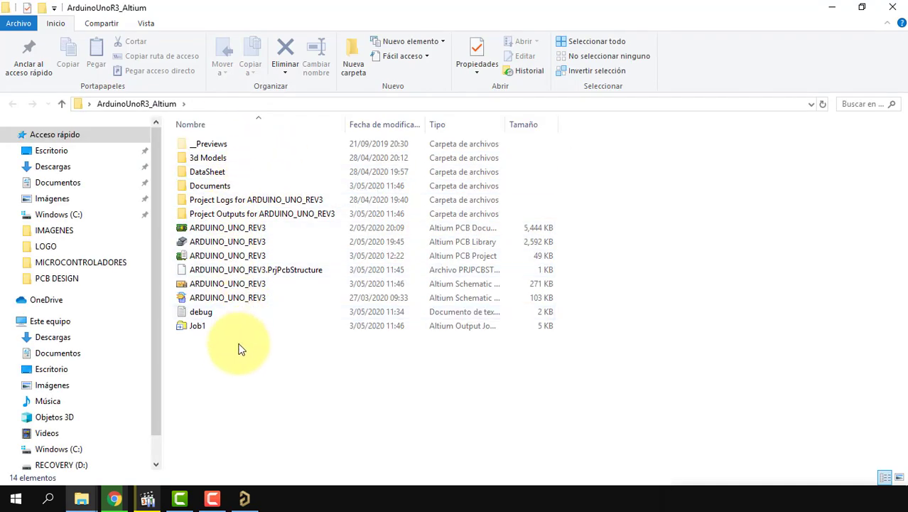
pyautogui.click(465, 257)
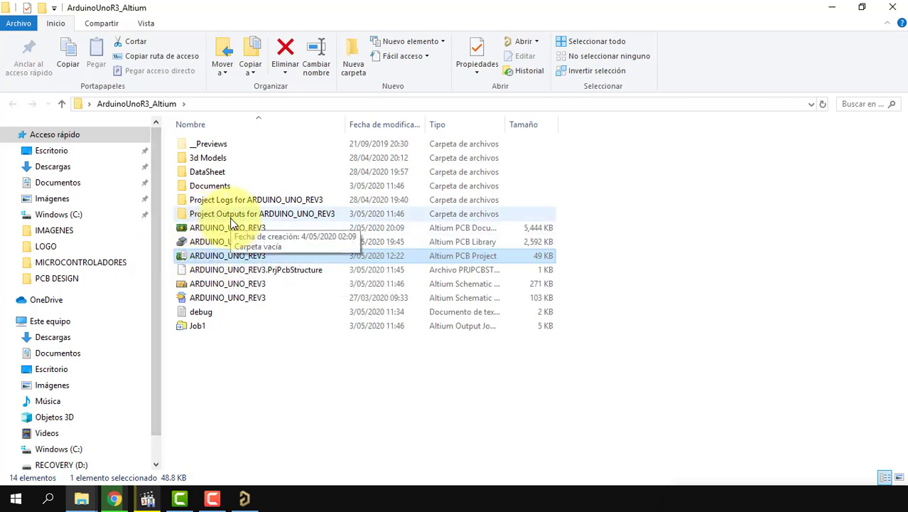
# Step: Look through the part files in the 3d Models folder and return to the ArduinoUnoR3_Altium folder
pyautogui.click(215, 162)
pyautogui.doubleClick(214, 162)
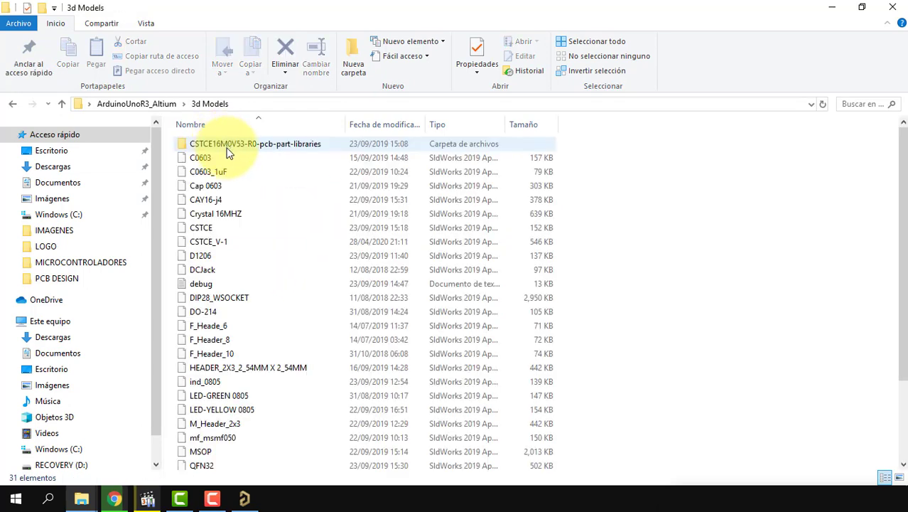
pyautogui.scroll(-3, 241, 174)
pyautogui.scroll(3, 250, 213)
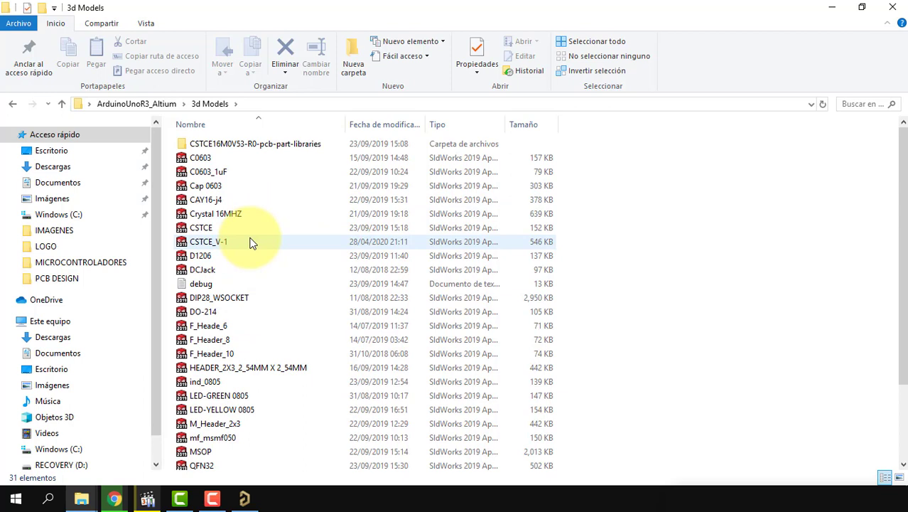
pyautogui.click(162, 103)
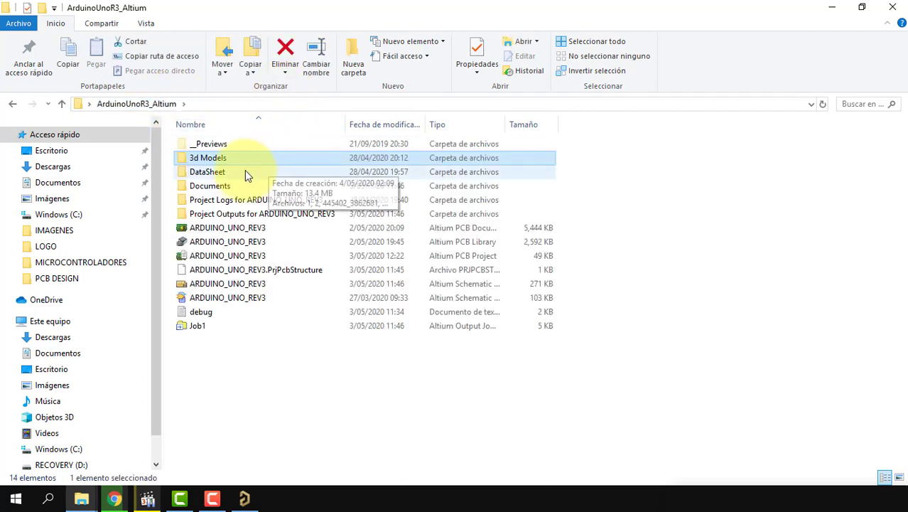
# Step: Check the ArduinoUnoR3 PDF in the Documents folder and the files in the DataSheet folder, ending in the project folder
pyautogui.click(229, 187)
pyautogui.doubleClick(229, 187)
pyautogui.click(216, 144)
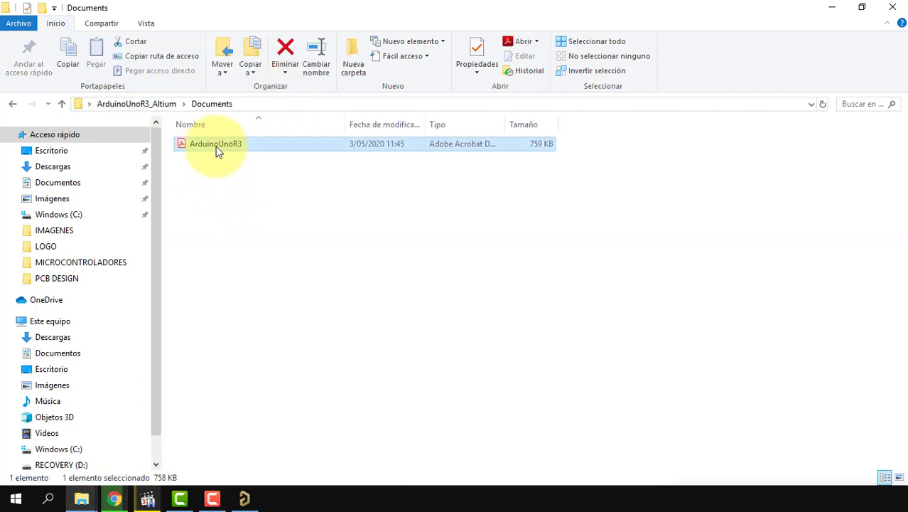
pyautogui.click(160, 104)
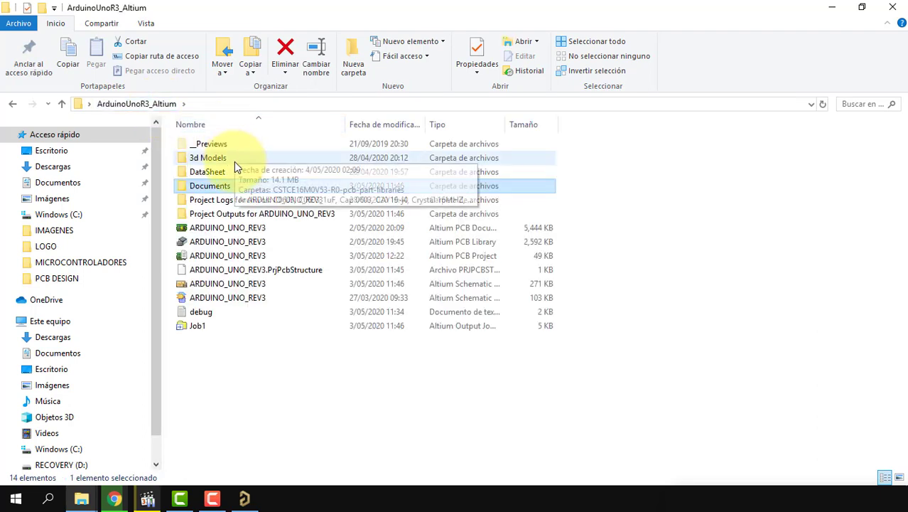
pyautogui.doubleClick(226, 172)
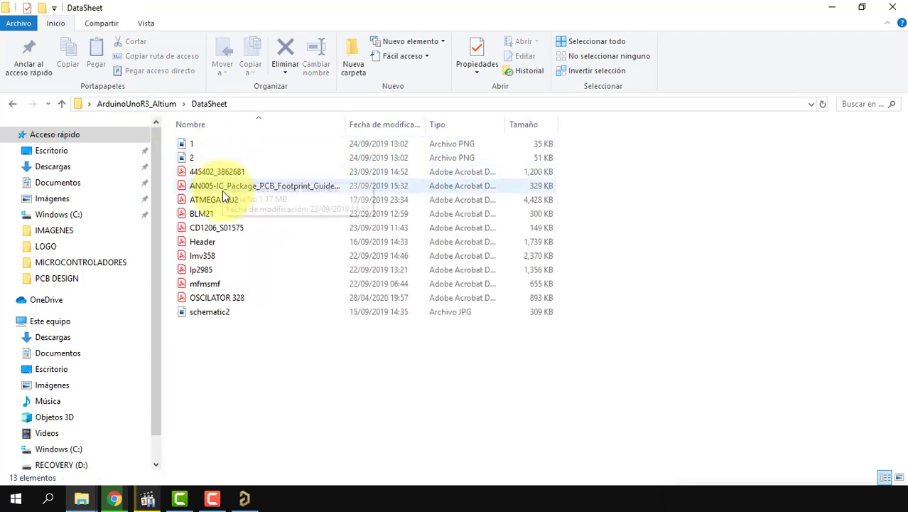
pyautogui.click(155, 104)
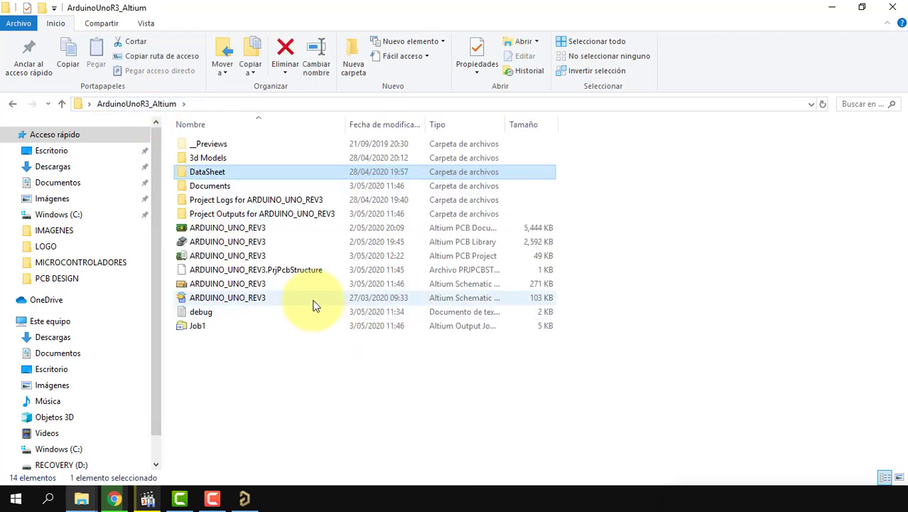
# Step: Switch back to Altium Designer and show the board in 3D, turned to an angled view of its component side
pyautogui.click(245, 498)
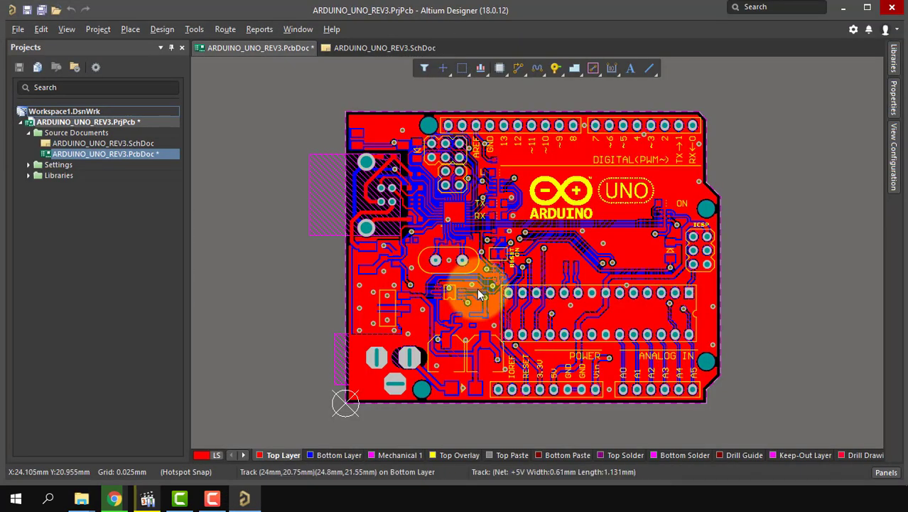
pyautogui.moveTo(479, 295); pyautogui.dragTo(466, 289, button='right')
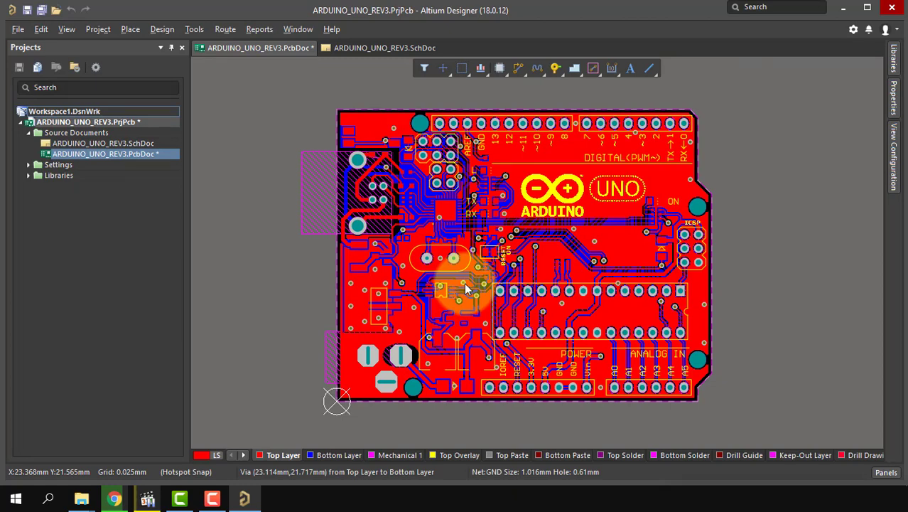
pyautogui.press('3')
pyautogui.press('v')
pyautogui.press('b')
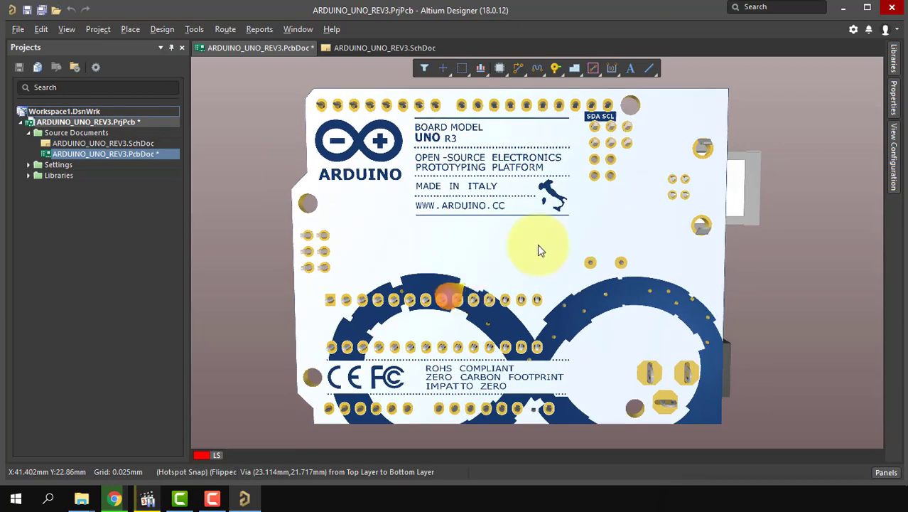
pyautogui.keyDown('shift'); pyautogui.moveTo(658, 226); pyautogui.dragTo(495, 243, button='right'); pyautogui.keyUp('shift')
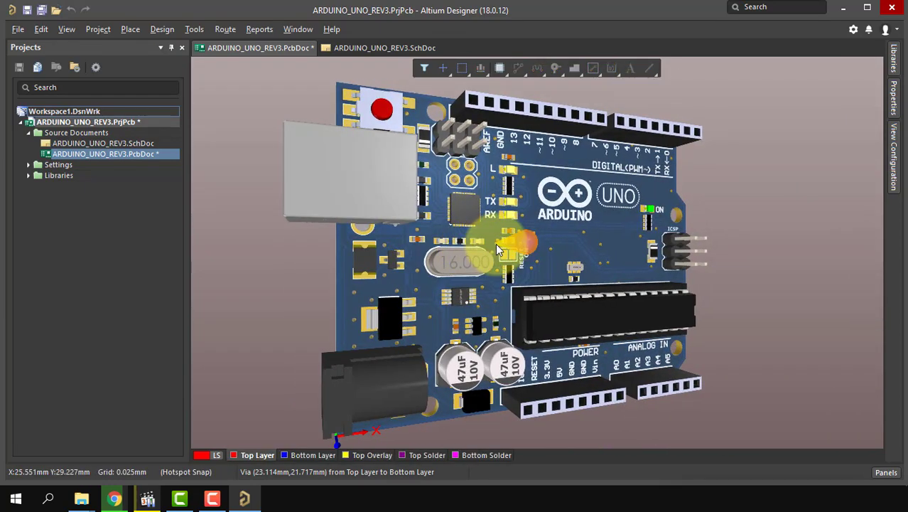